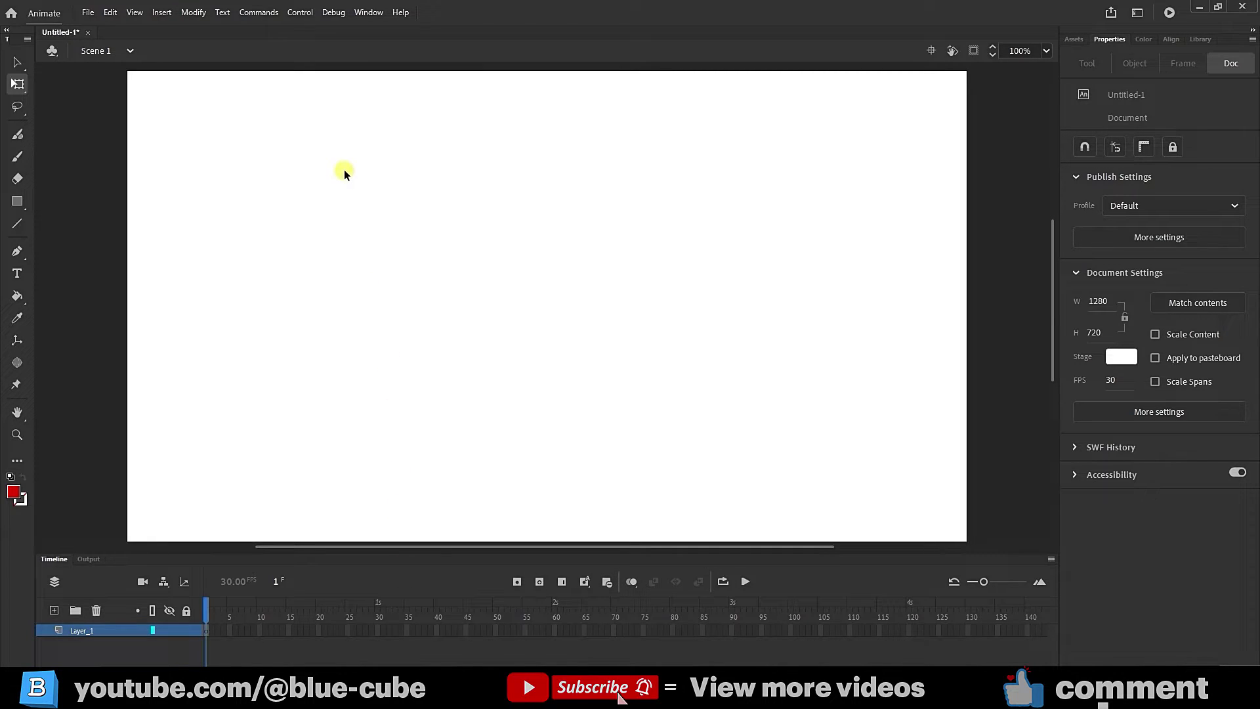
Show the Transform panel from the Window menu and nudge it slightly up and left over the stage
{"action": "left_click", "coordinate": [367, 13]}
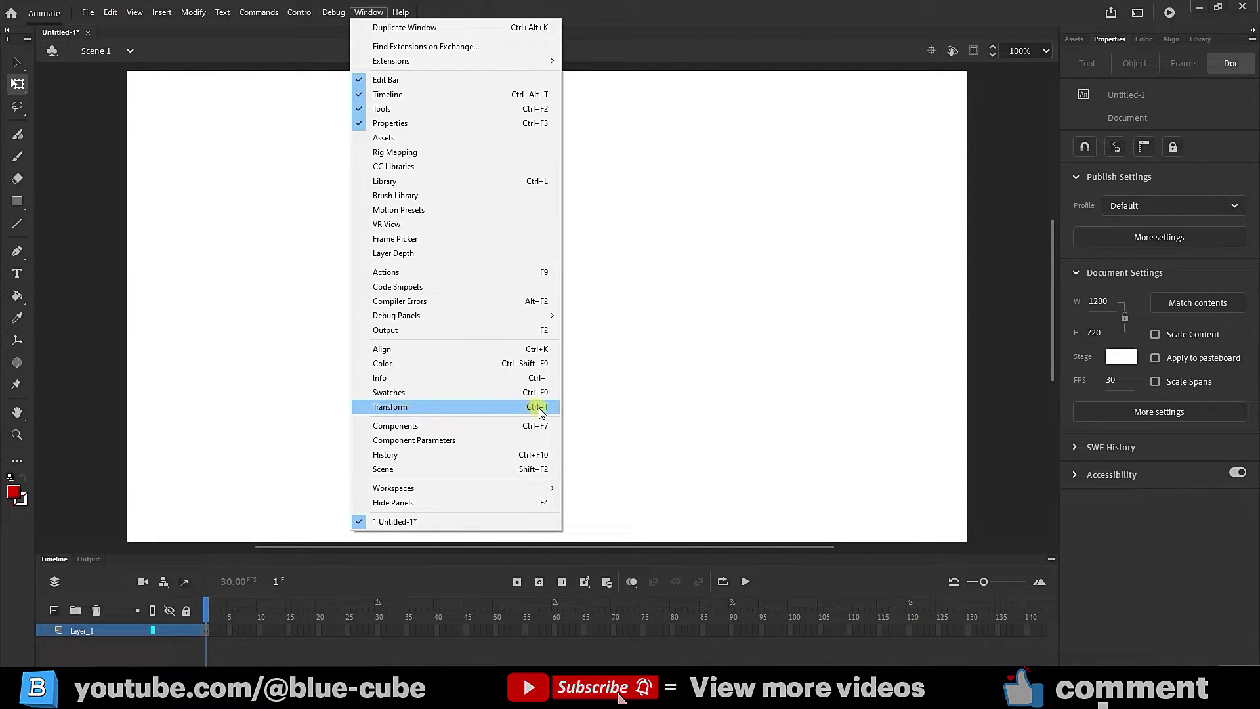
{"action": "left_click", "coordinate": [393, 407]}
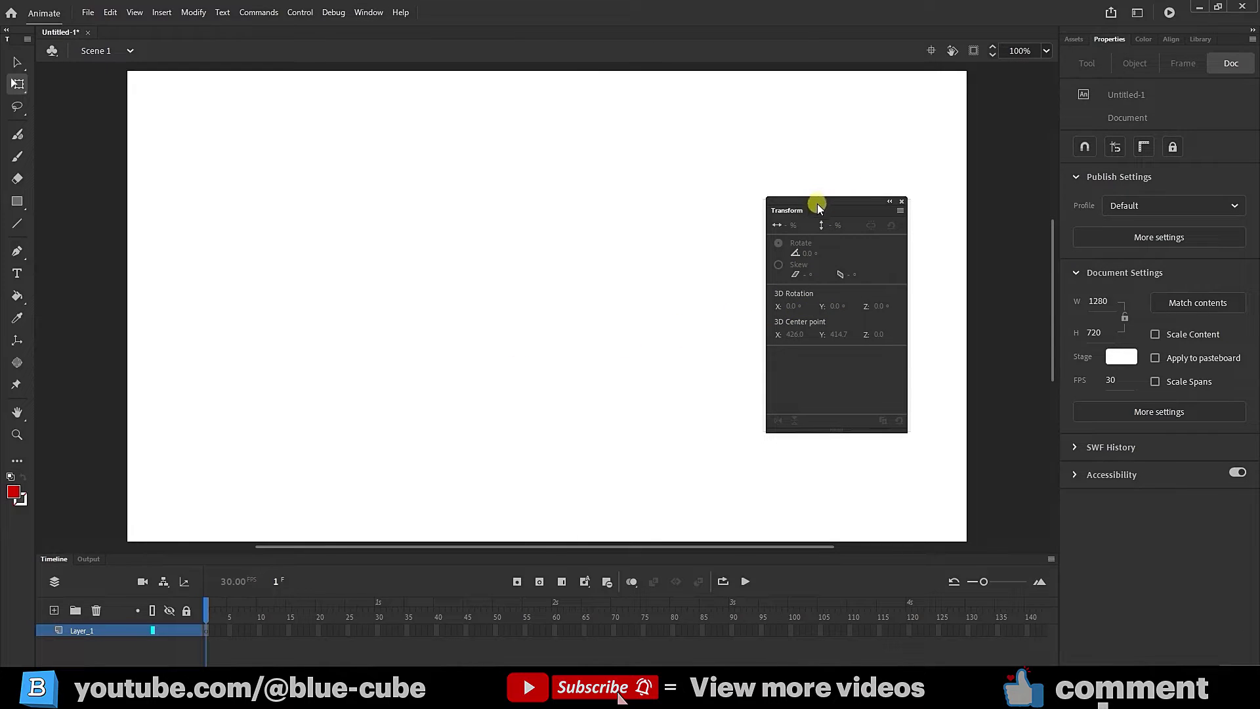
{"action": "left_click_drag", "start_coordinate": [815, 197], "coordinate": [811, 191]}
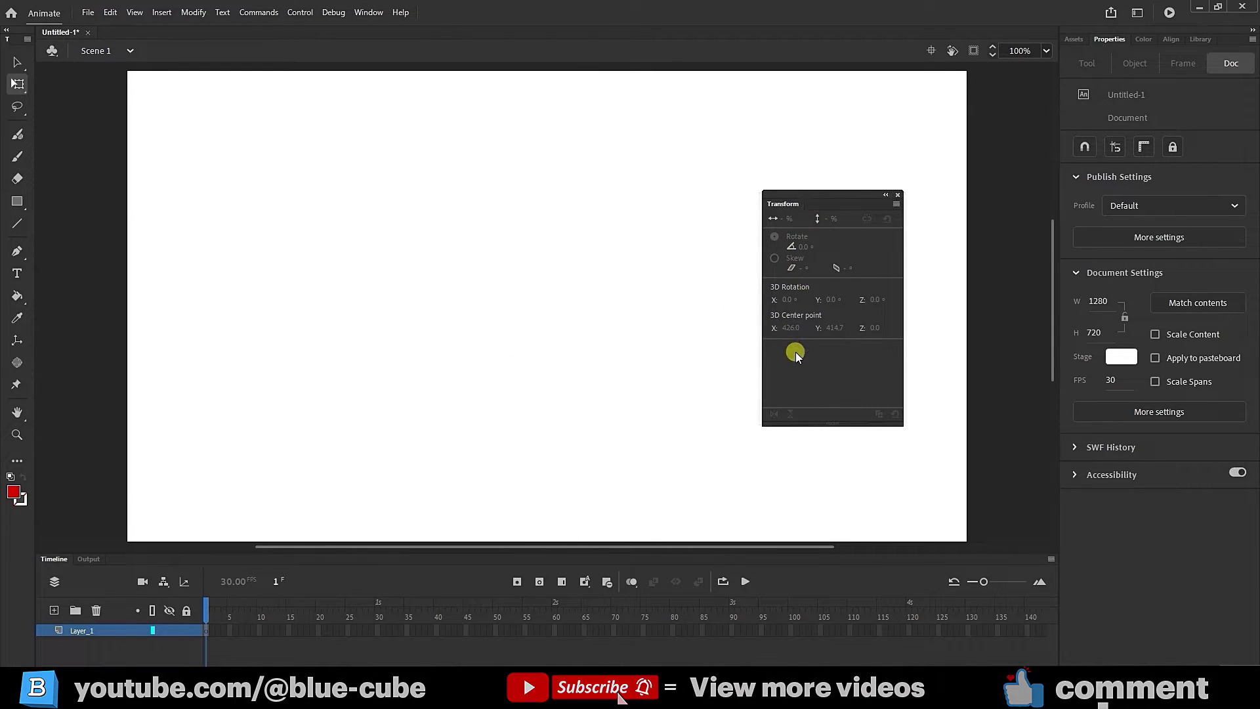
Draw a red rectangle of about 458 × 220 px on the stage's left and marquee-select it with Free Transform
{"action": "left_click", "coordinate": [17, 202]}
{"action": "mouse_move", "coordinate": [256, 234]}
{"action": "left_mouse_down"}
{"action": "mouse_move", "coordinate": [522, 342]}
{"action": "mouse_move", "coordinate": [558, 377]}
{"action": "left_mouse_up"}
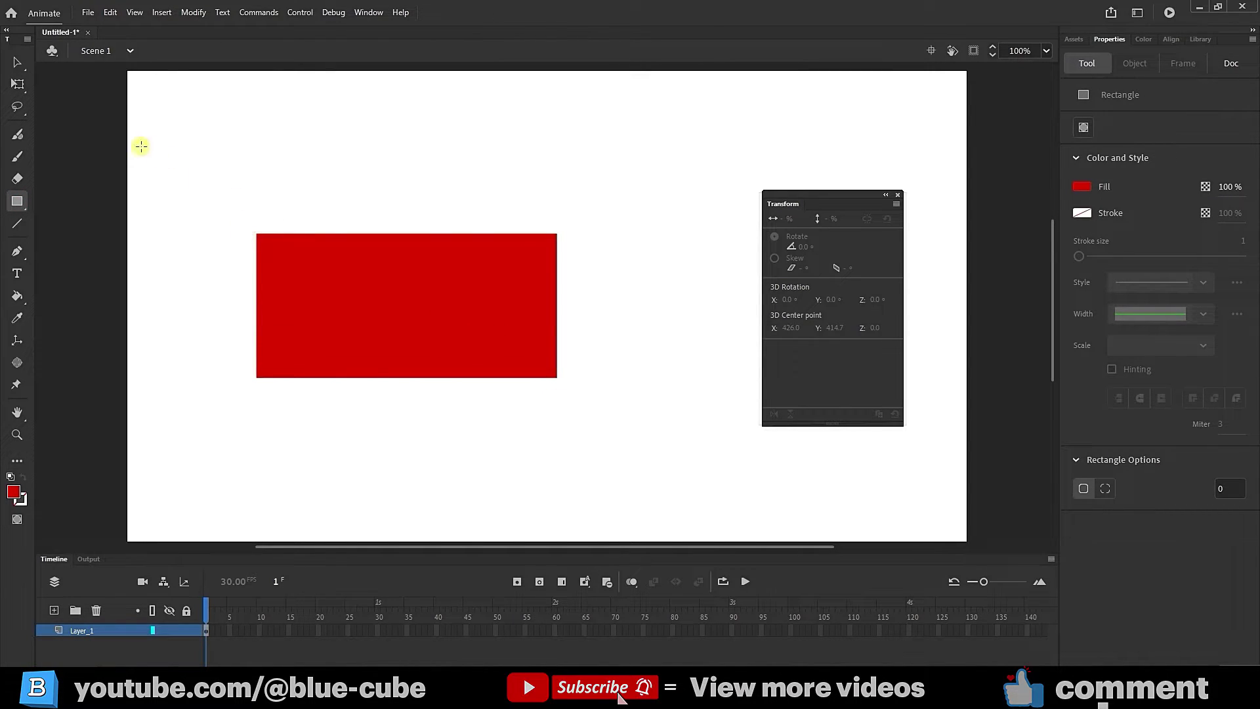
{"action": "left_click", "coordinate": [17, 83]}
{"action": "left_click_drag", "start_coordinate": [633, 170], "coordinate": [254, 430]}
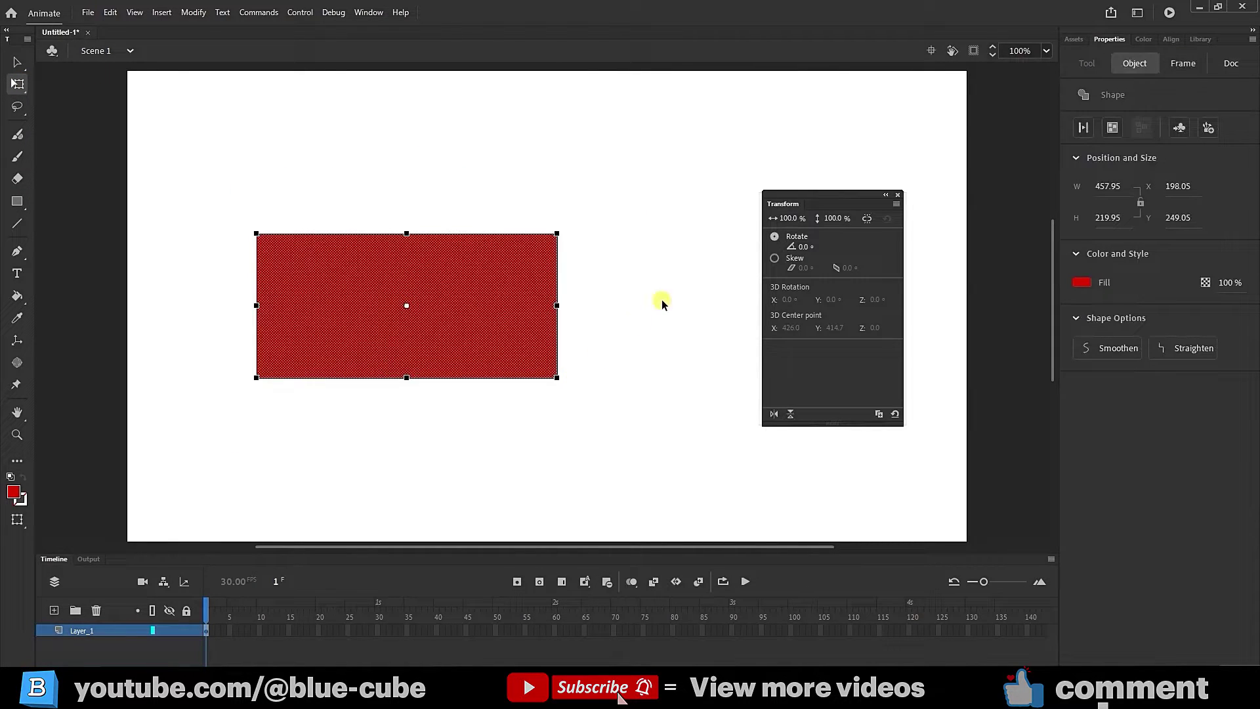
{"action": "mouse_move", "coordinate": [782, 217]}
{"action": "left_mouse_down"}
{"action": "mouse_move", "coordinate": [810, 216]}
{"action": "mouse_move", "coordinate": [773, 219]}
{"action": "mouse_move", "coordinate": [800, 220]}
{"action": "left_mouse_up"}
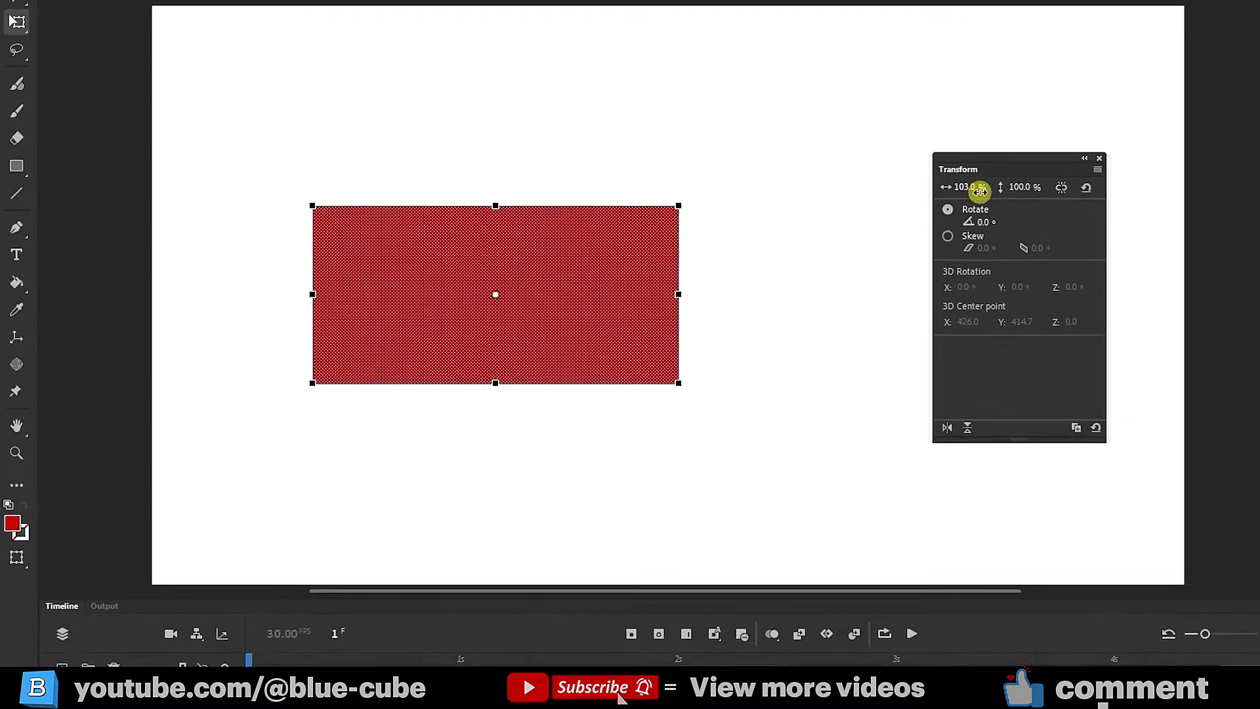
{"action": "left_click_drag", "start_coordinate": [979, 191], "coordinate": [960, 207]}
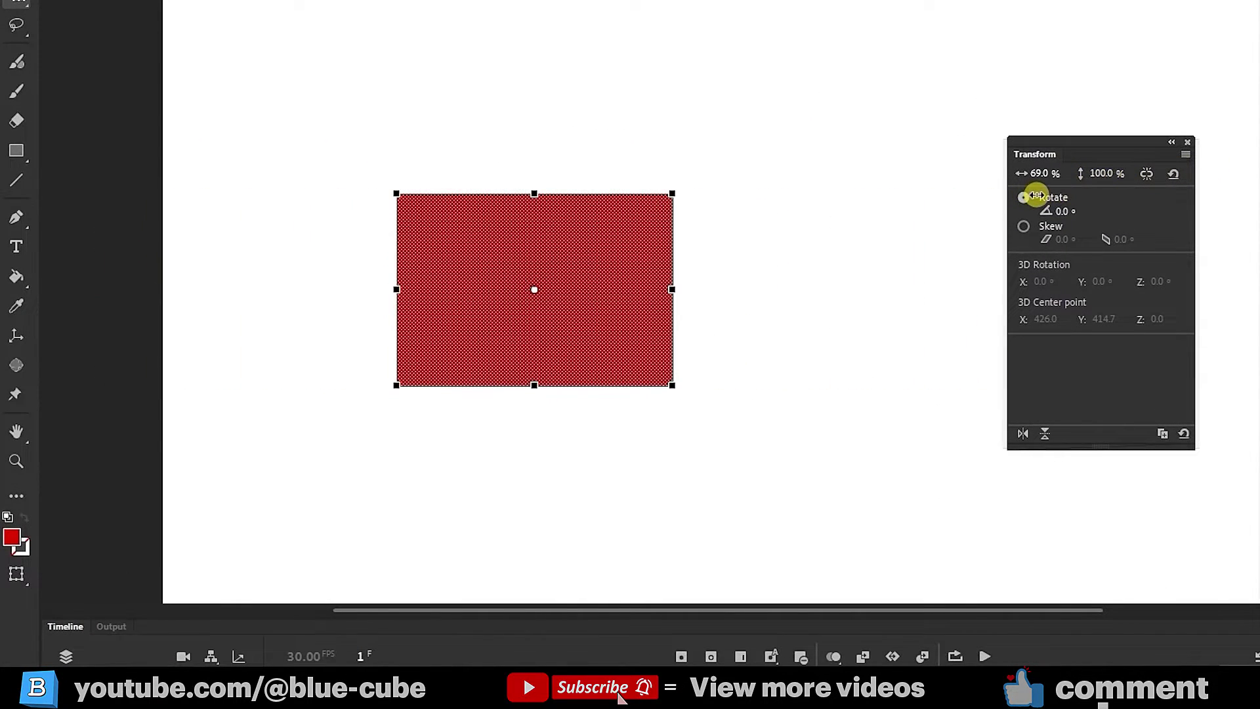
{"action": "left_click_drag", "start_coordinate": [1110, 172], "coordinate": [1097, 193]}
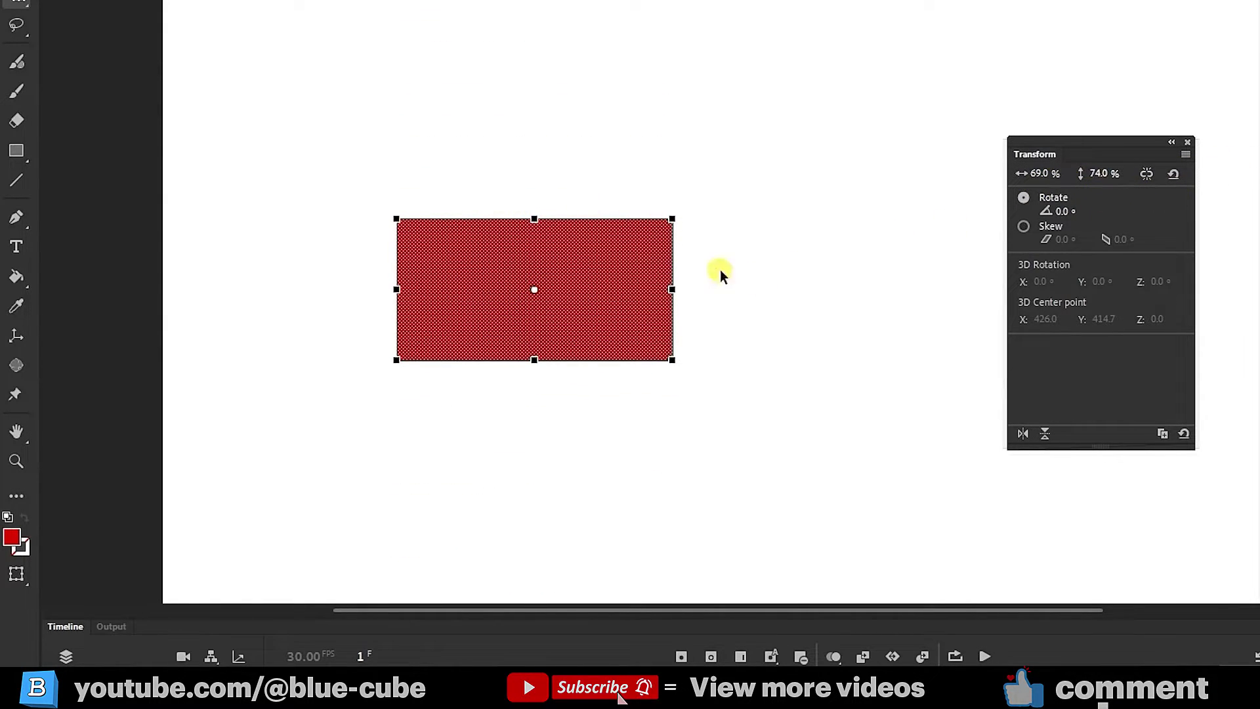
{"action": "left_click", "coordinate": [647, 313]}
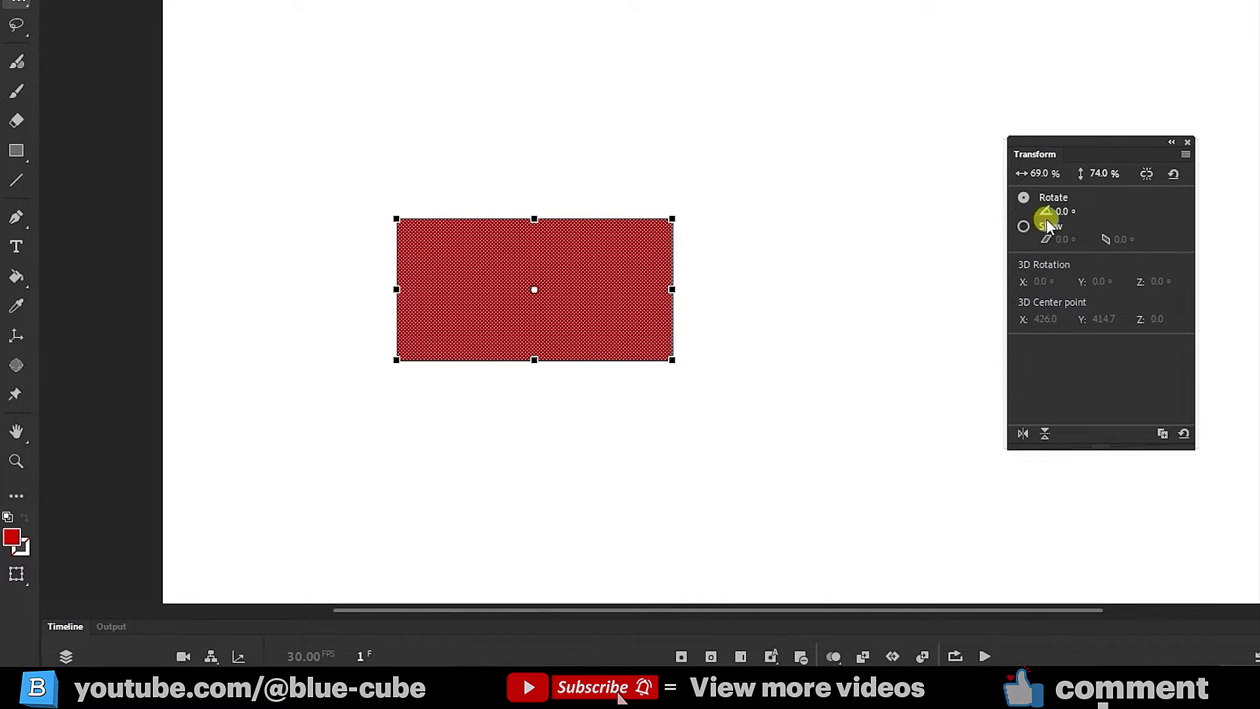
{"action": "left_click", "coordinate": [1147, 174]}
{"action": "mouse_move", "coordinate": [1041, 174]}
{"action": "left_mouse_down"}
{"action": "mouse_move", "coordinate": [1153, 175]}
{"action": "mouse_move", "coordinate": [1050, 189]}
{"action": "left_mouse_up"}
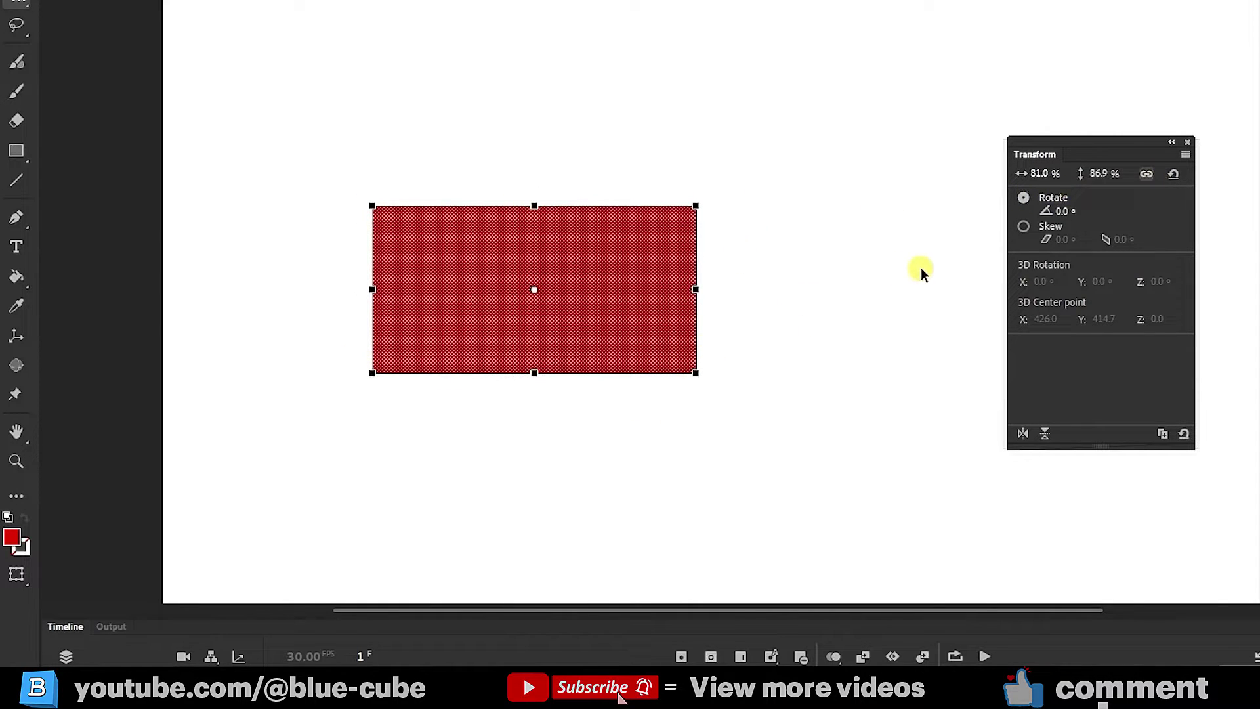
{"action": "left_click", "coordinate": [1143, 176]}
{"action": "left_click_drag", "start_coordinate": [1100, 172], "coordinate": [1022, 176]}
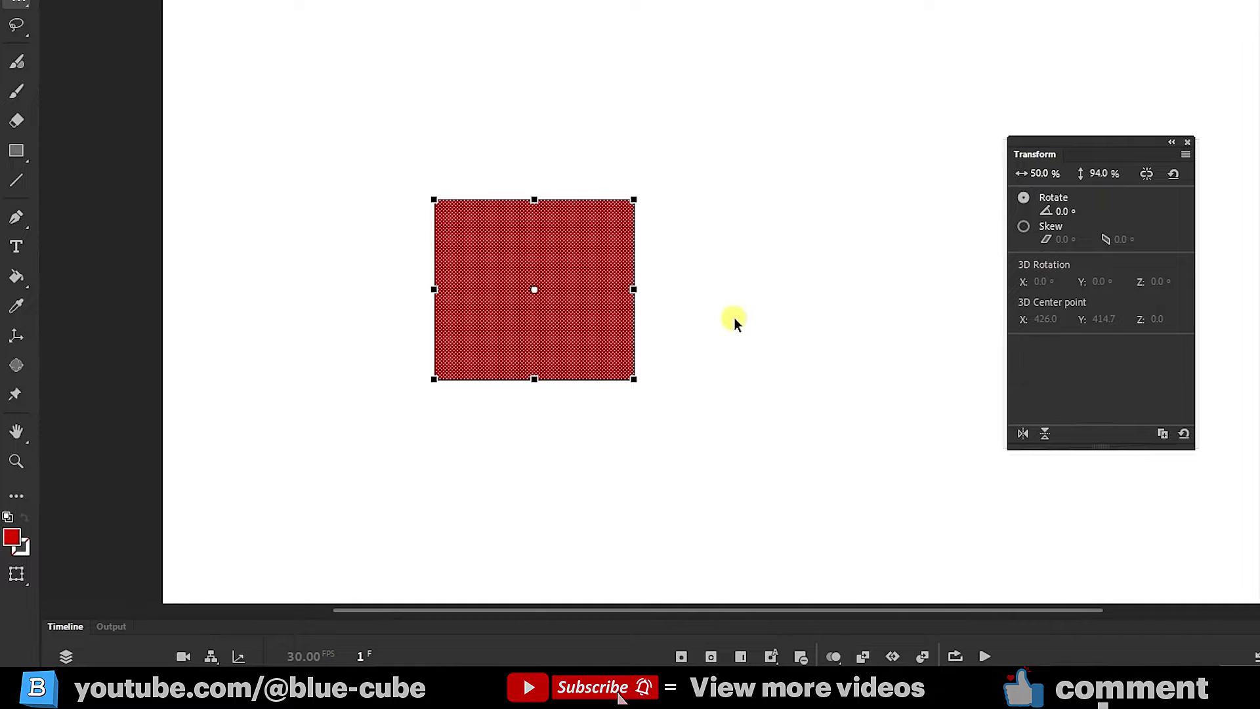
{"action": "left_click", "coordinate": [1171, 176]}
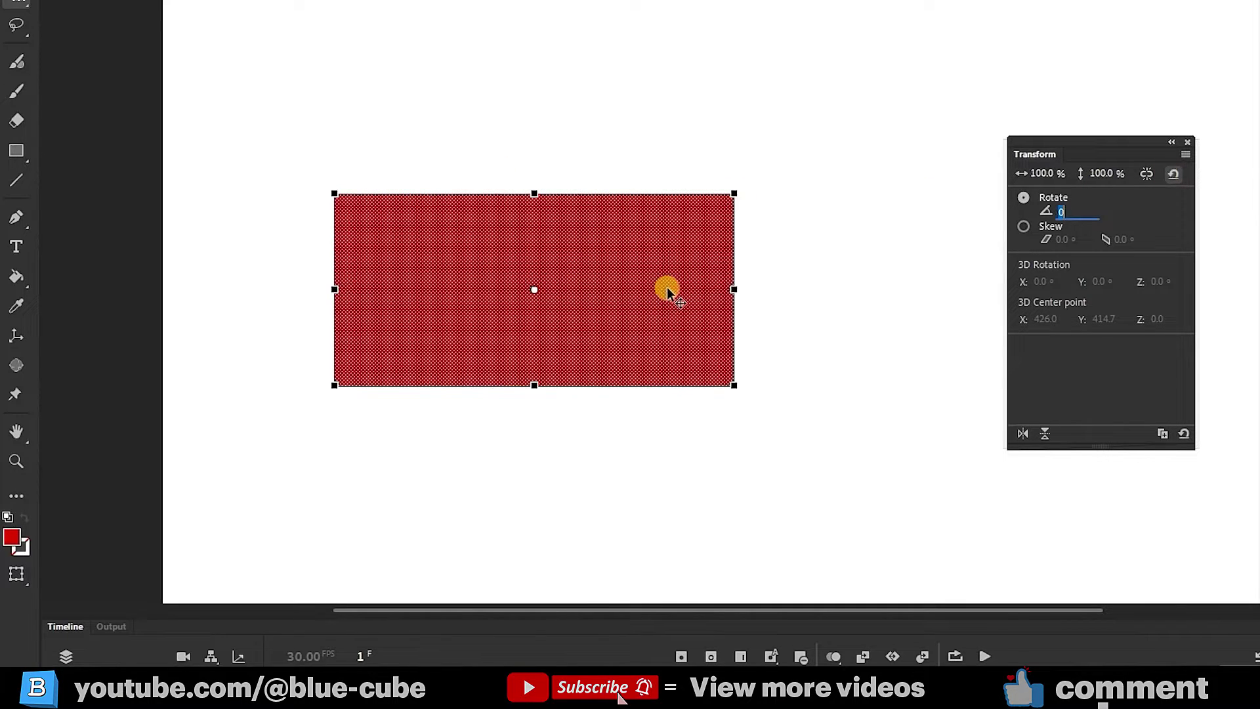
{"action": "left_click", "coordinate": [1051, 204]}
{"action": "left_click_drag", "start_coordinate": [1056, 214], "coordinate": [1129, 217]}
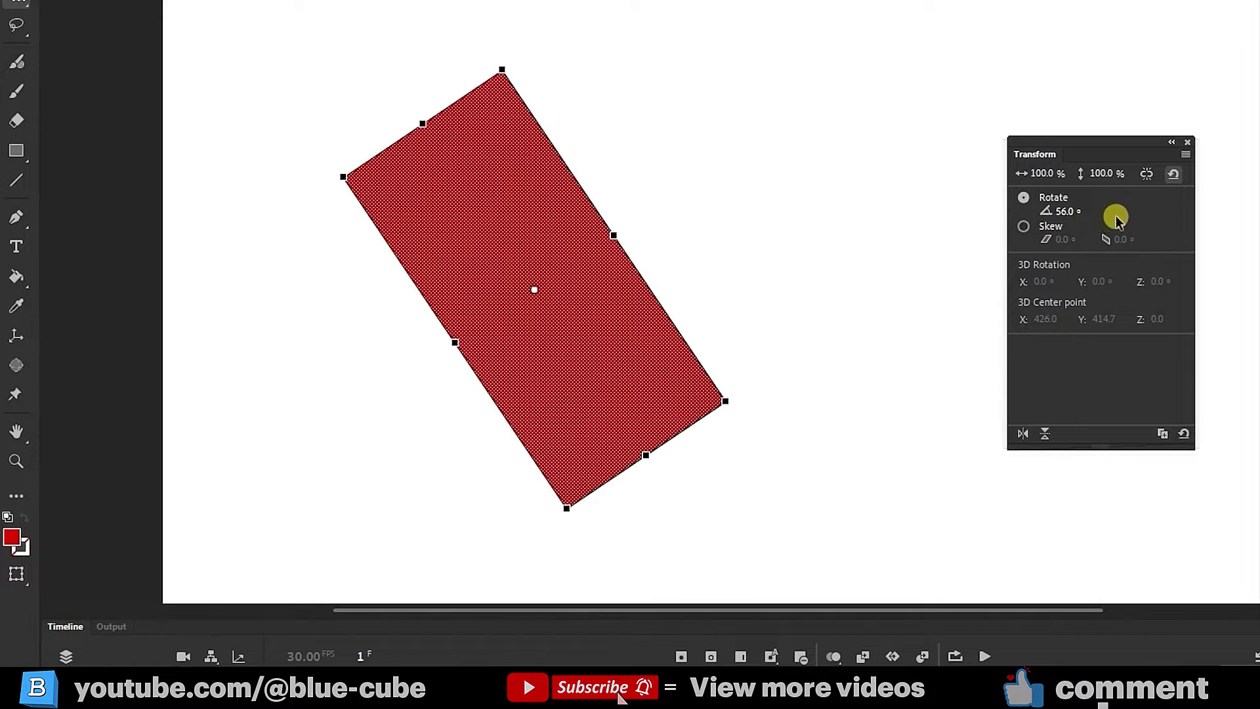
{"action": "left_click", "coordinate": [1064, 200]}
{"action": "type", "text": "0"}
{"action": "key", "text": "Return"}
{"action": "type", "text": "45"}
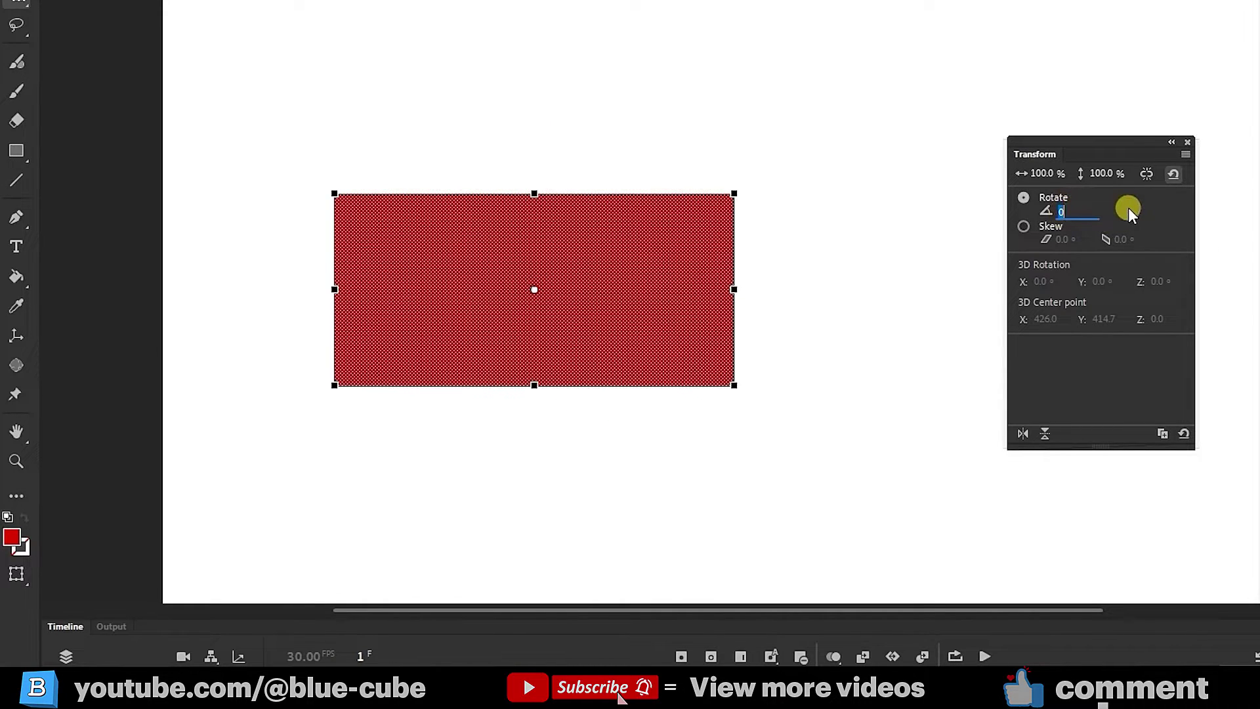
{"action": "key", "text": "Return"}
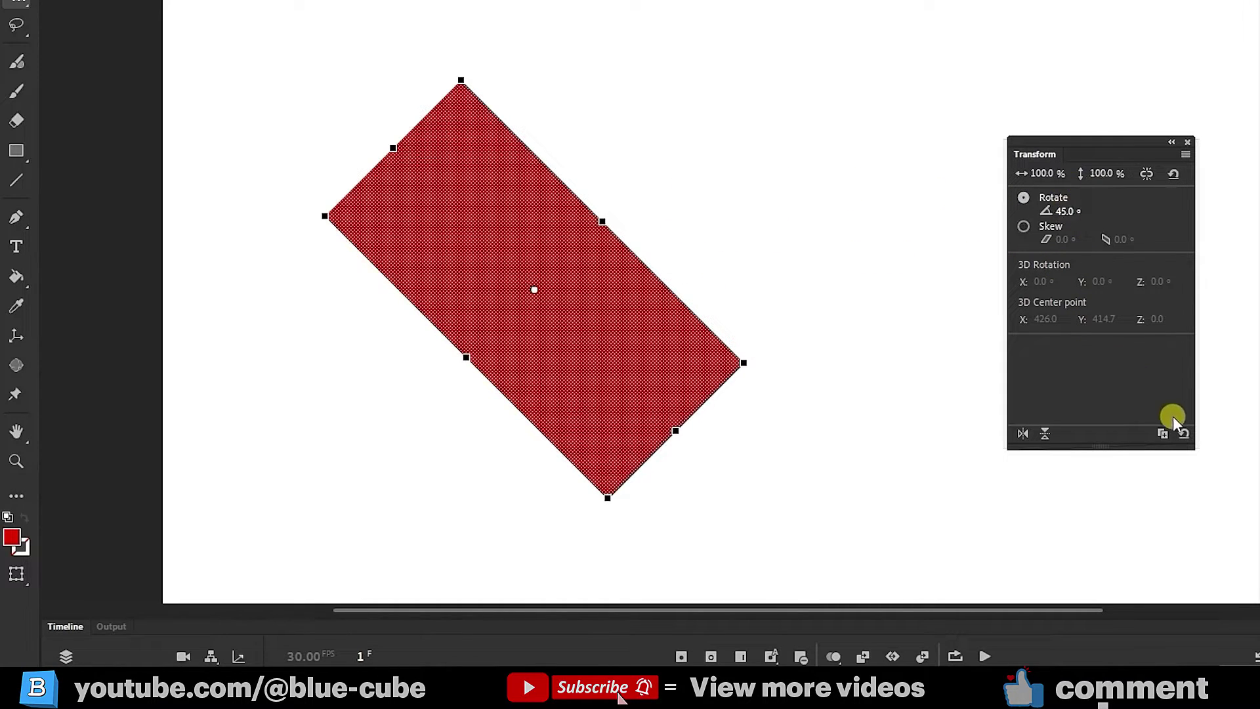
{"action": "left_click", "coordinate": [1184, 434]}
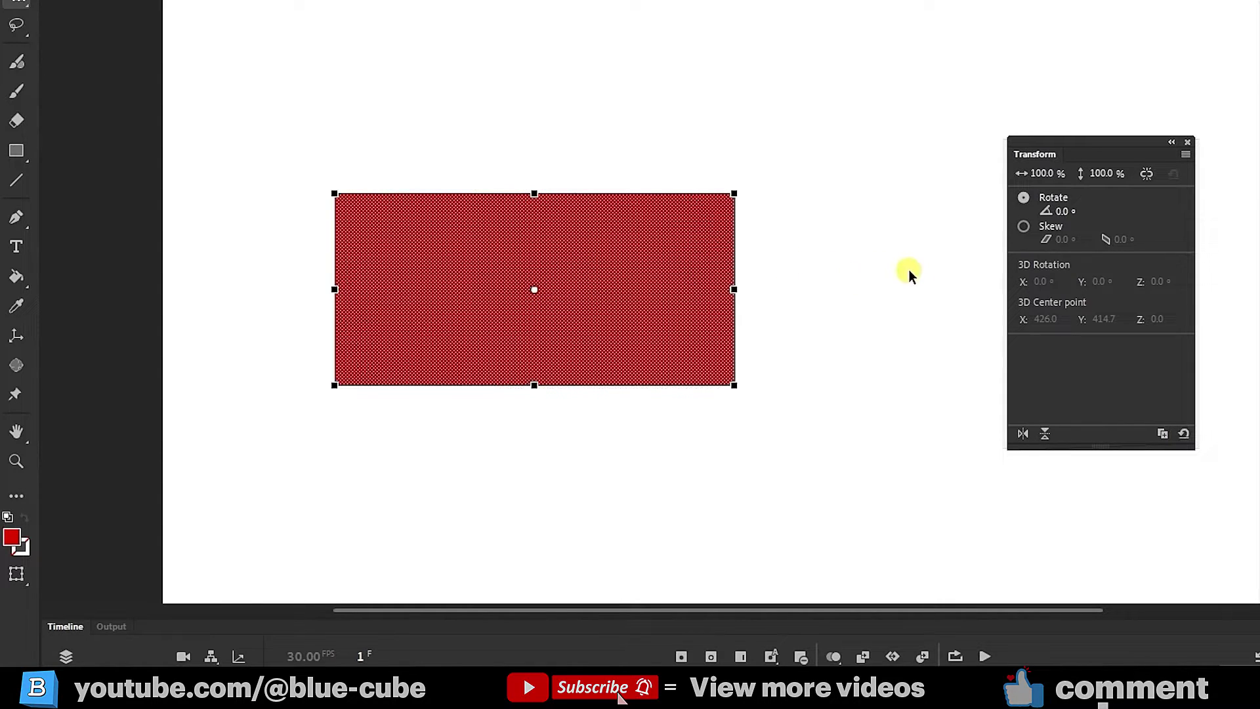
{"action": "left_click", "coordinate": [1023, 226]}
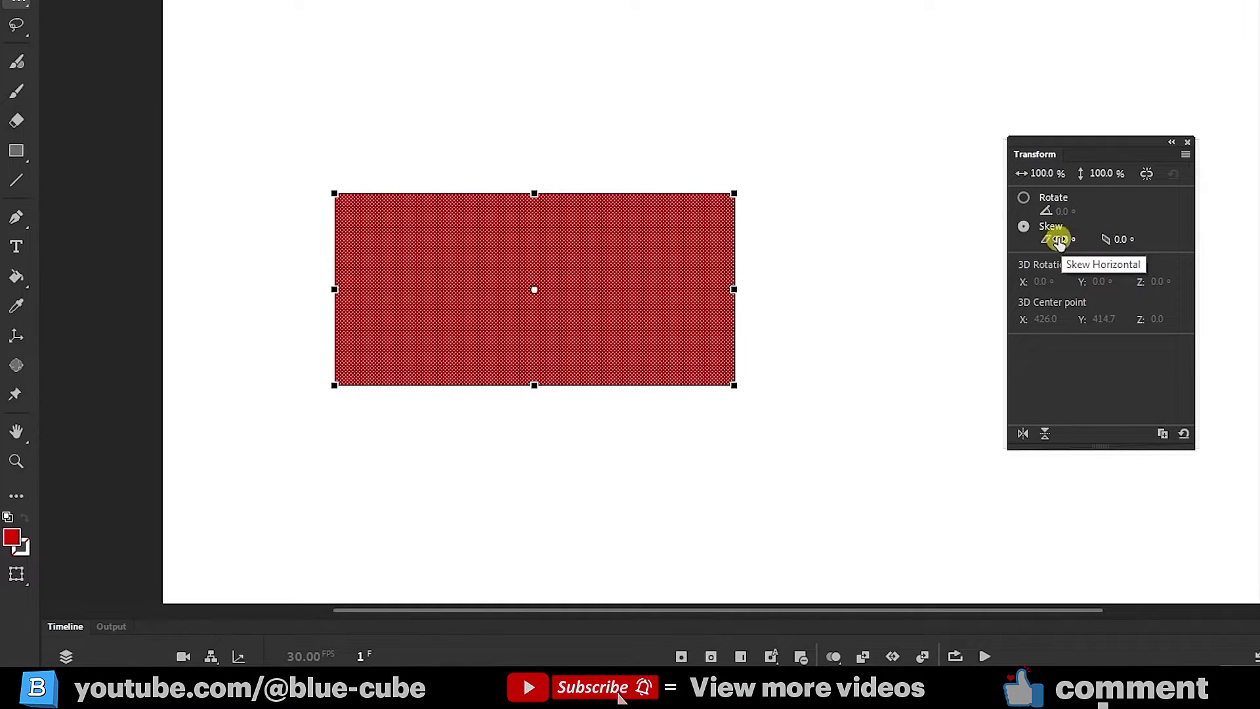
{"action": "left_click_drag", "start_coordinate": [1062, 239], "coordinate": [1090, 219]}
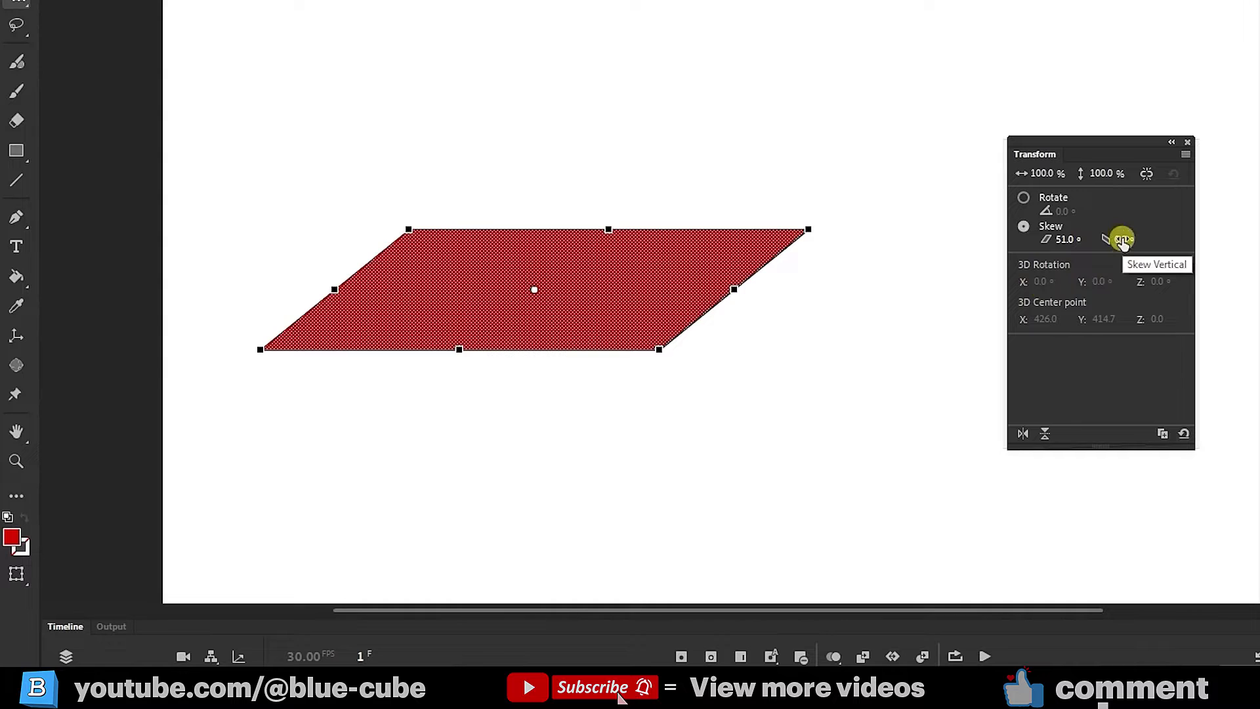
{"action": "left_click_drag", "start_coordinate": [1120, 239], "coordinate": [720, 259]}
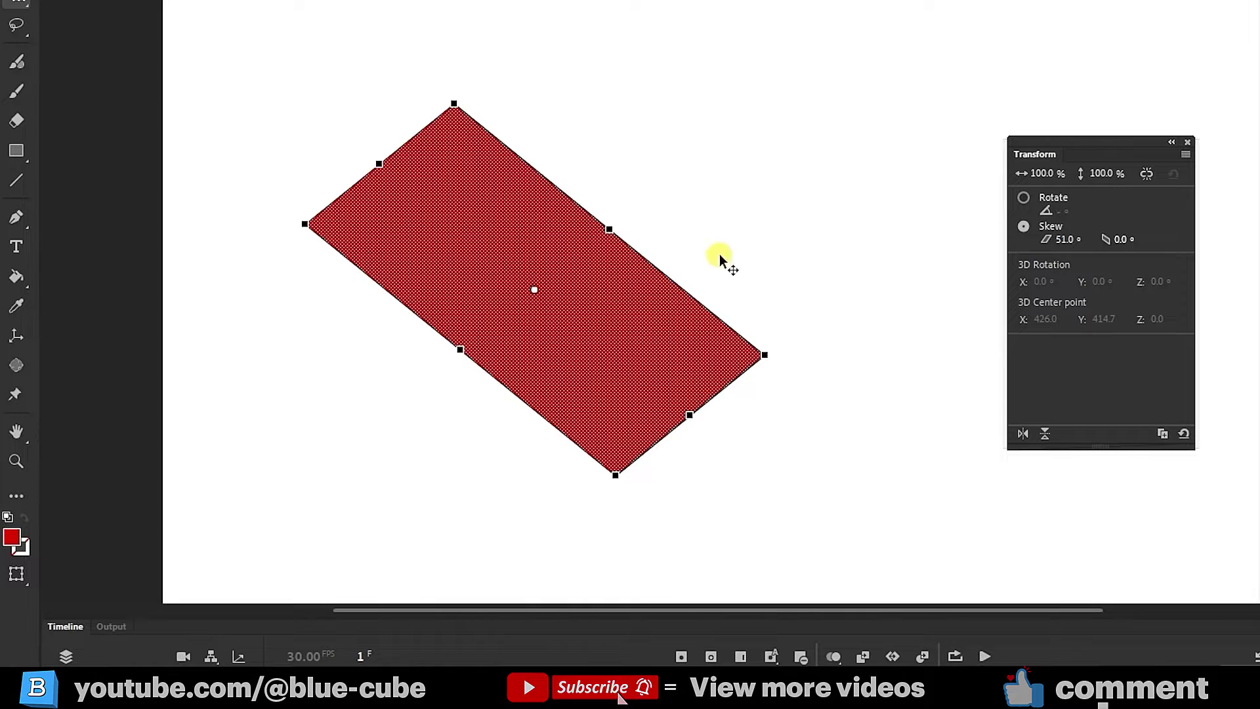
{"action": "left_click", "coordinate": [1185, 433]}
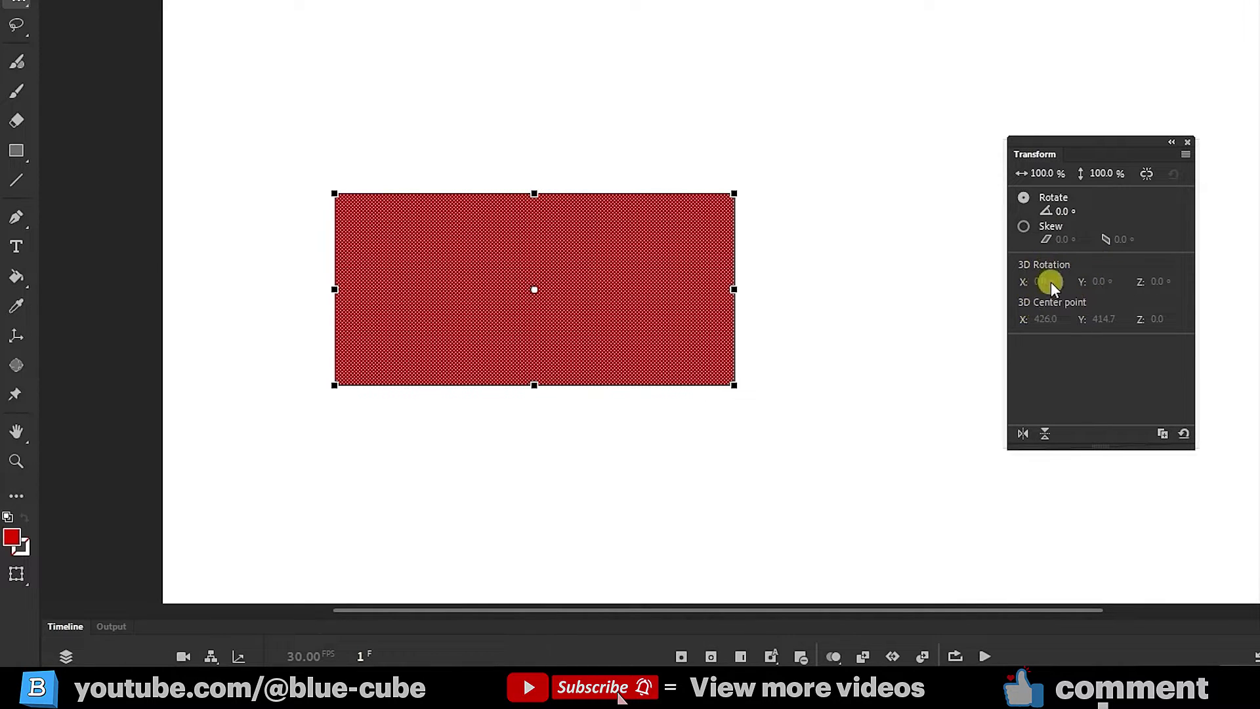
Convert the selected red rectangle into a Movie Clip symbol named Symbol 5
{"action": "left_click_drag", "start_coordinate": [831, 128], "coordinate": [264, 460]}
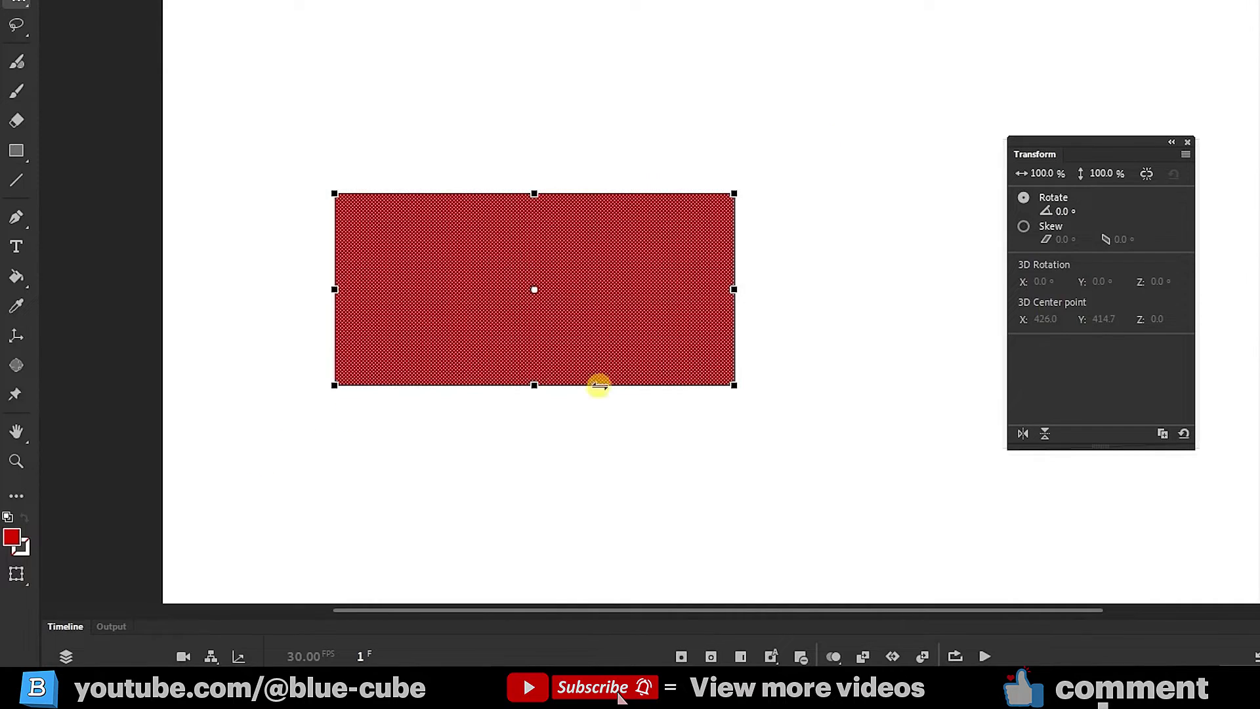
{"action": "right_click", "coordinate": [593, 267]}
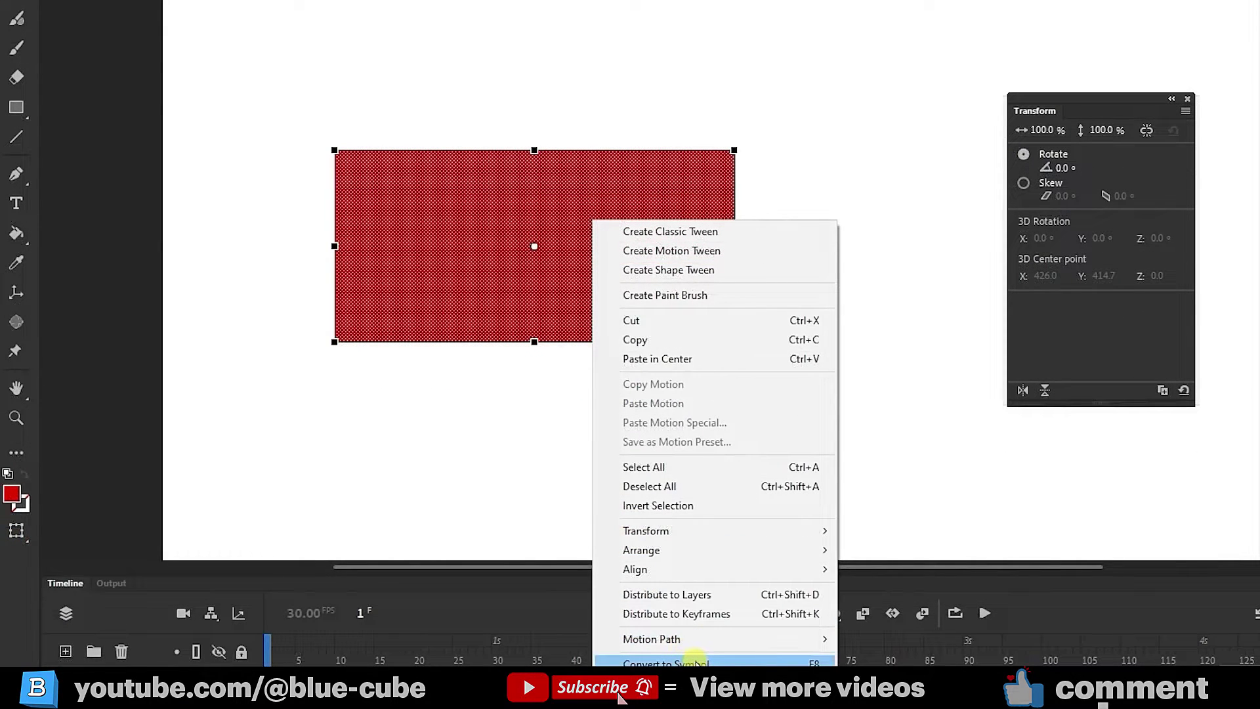
{"action": "left_click", "coordinate": [694, 661]}
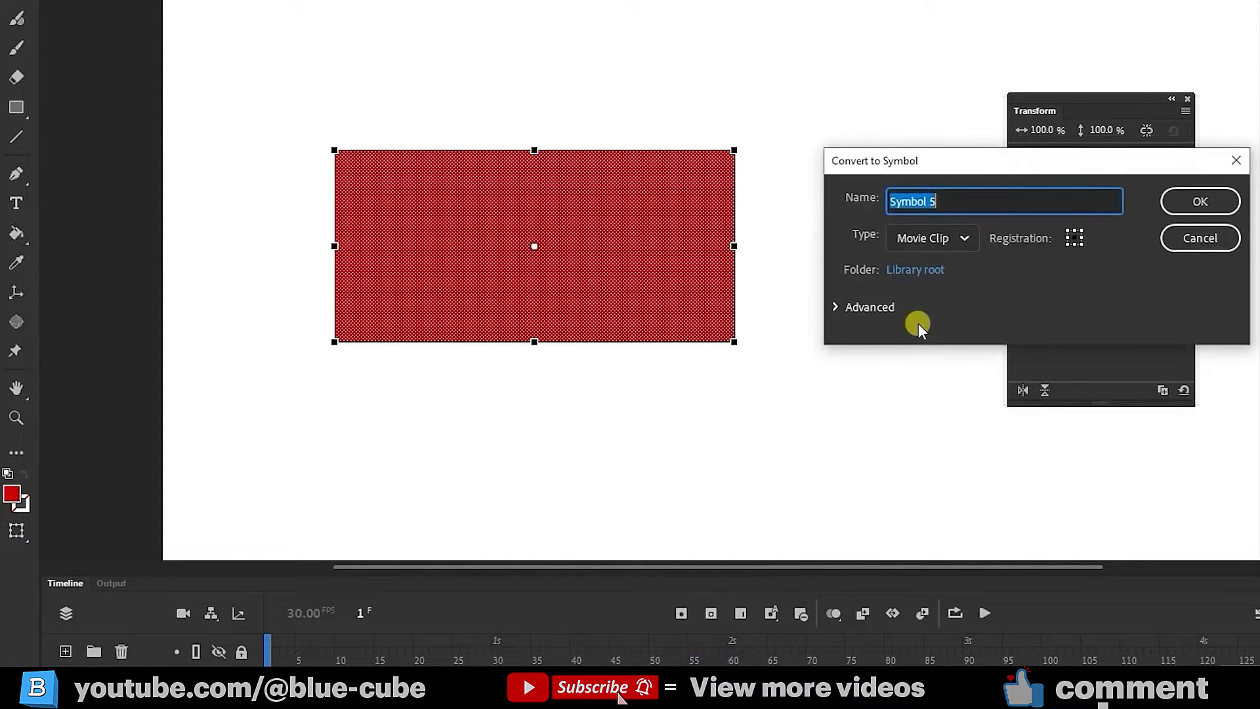
{"action": "left_click", "coordinate": [1197, 204]}
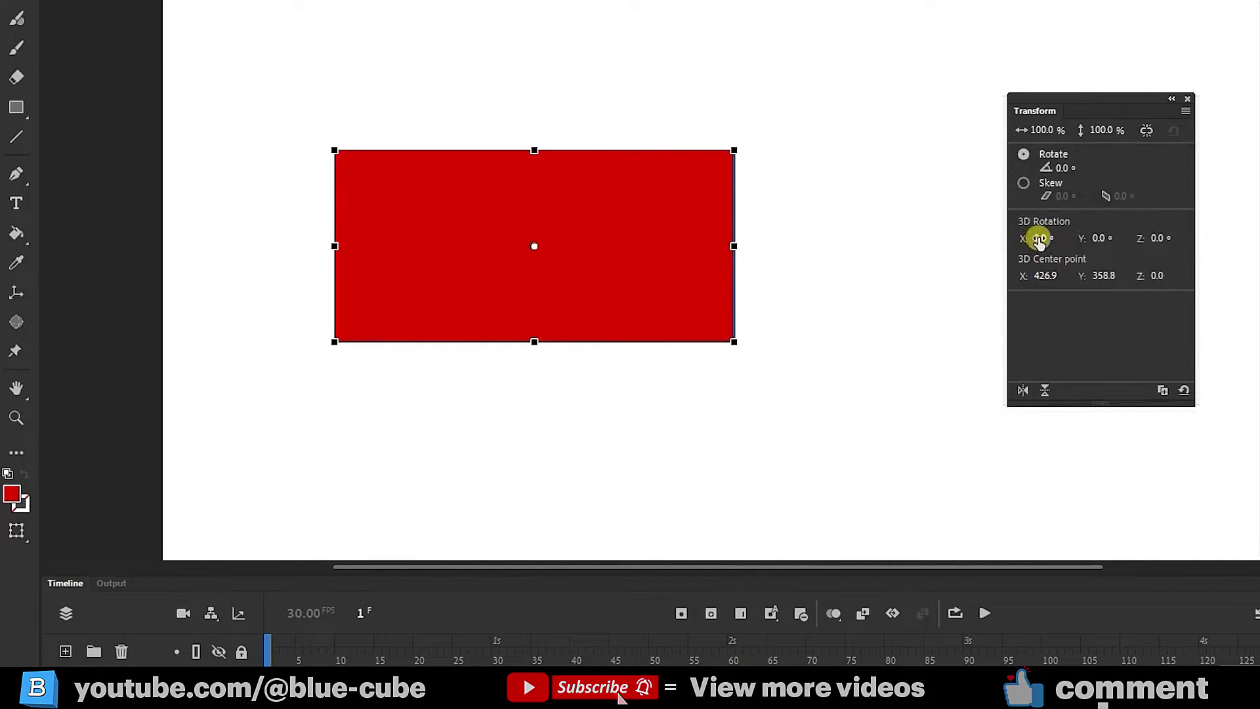
Try tilting the movie clip around its X and Y axes, then remove the transform
{"action": "left_click_drag", "start_coordinate": [1041, 240], "coordinate": [1032, 274]}
{"action": "left_click_drag", "start_coordinate": [1104, 241], "coordinate": [1060, 235]}
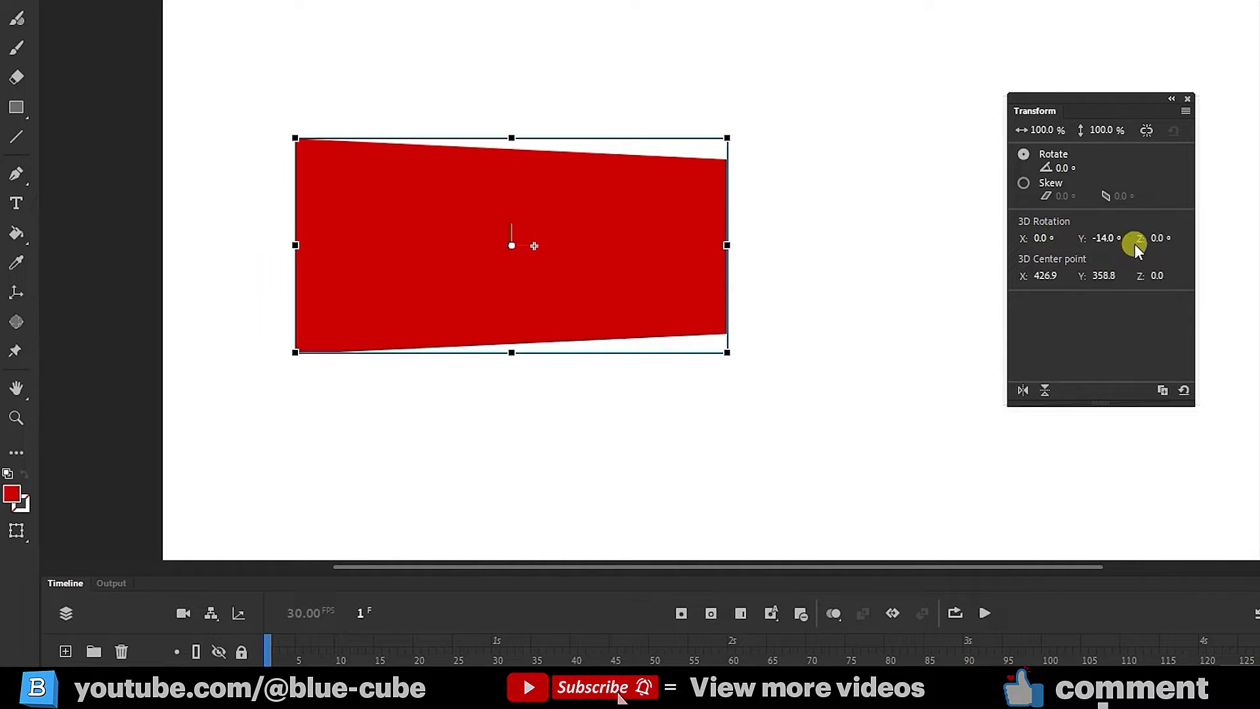
{"action": "left_click", "coordinate": [1184, 390]}
Set the movie clip's 3D Z rotation to 20°
{"action": "mouse_move", "coordinate": [1159, 239]}
{"action": "left_mouse_down"}
{"action": "mouse_move", "coordinate": [1241, 237]}
{"action": "mouse_move", "coordinate": [1062, 260]}
{"action": "mouse_move", "coordinate": [1164, 247]}
{"action": "left_mouse_up"}
{"action": "left_click", "coordinate": [1163, 241]}
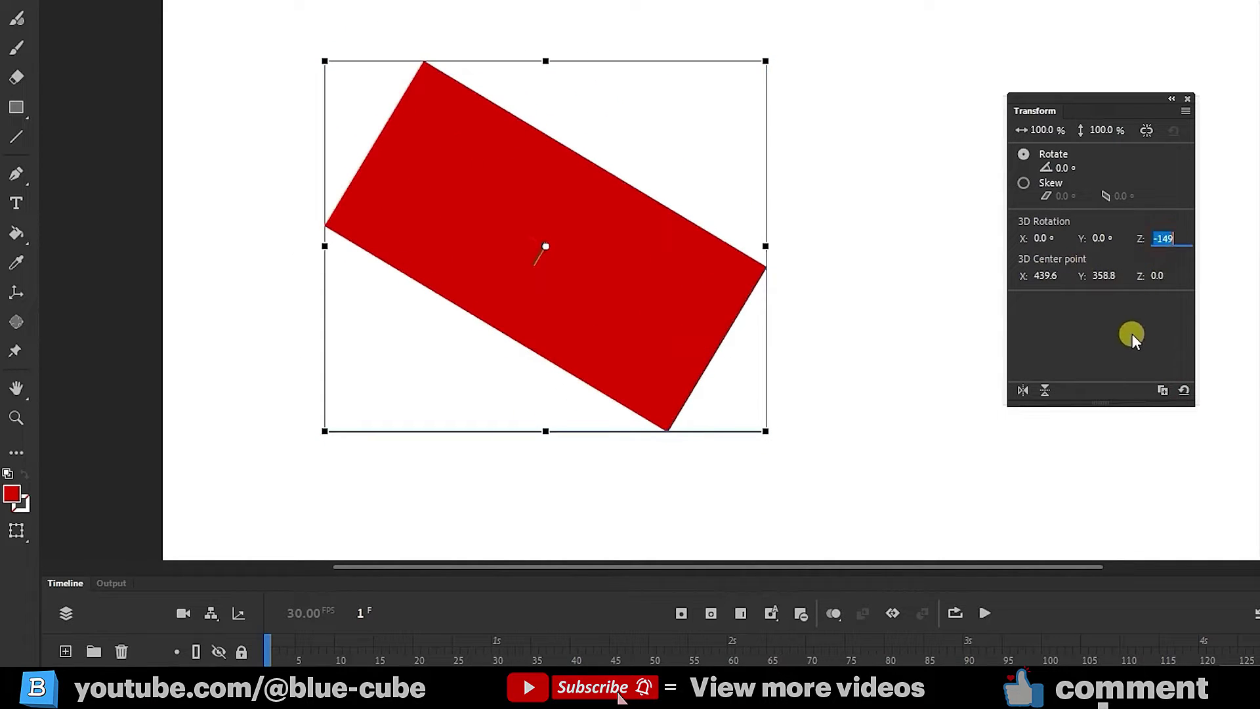
{"action": "type", "text": "20"}
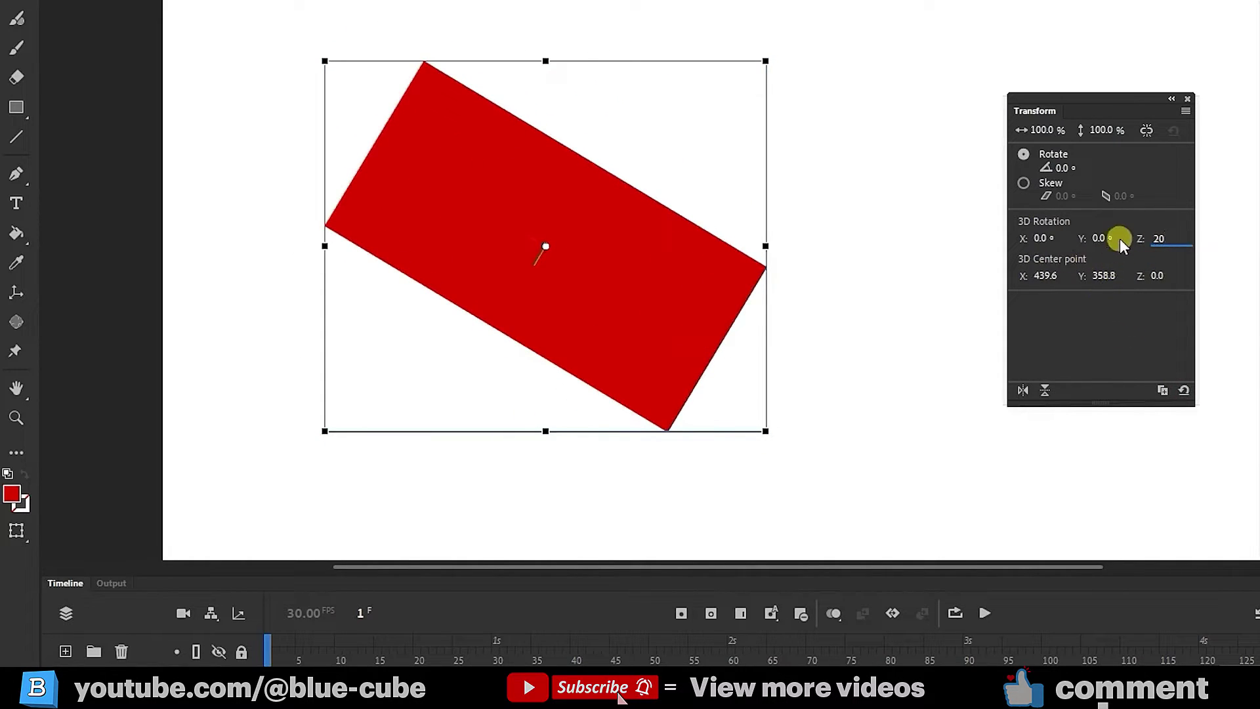
{"action": "left_click", "coordinate": [1121, 230]}
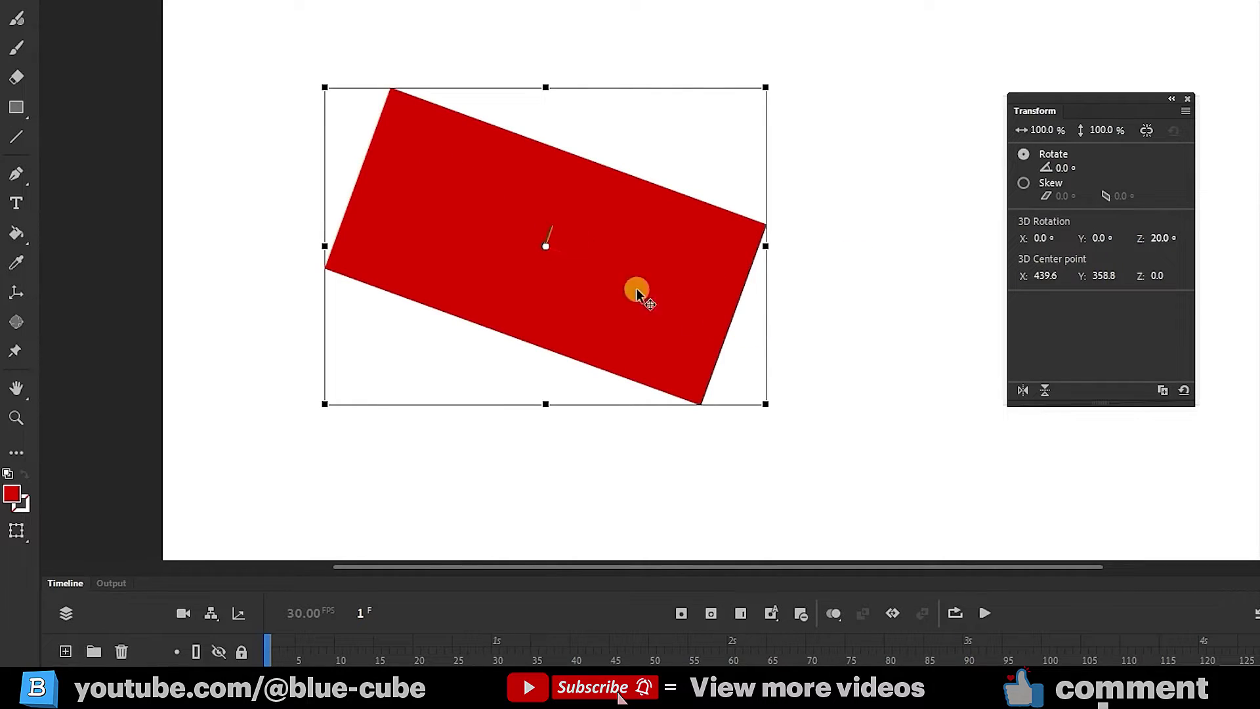